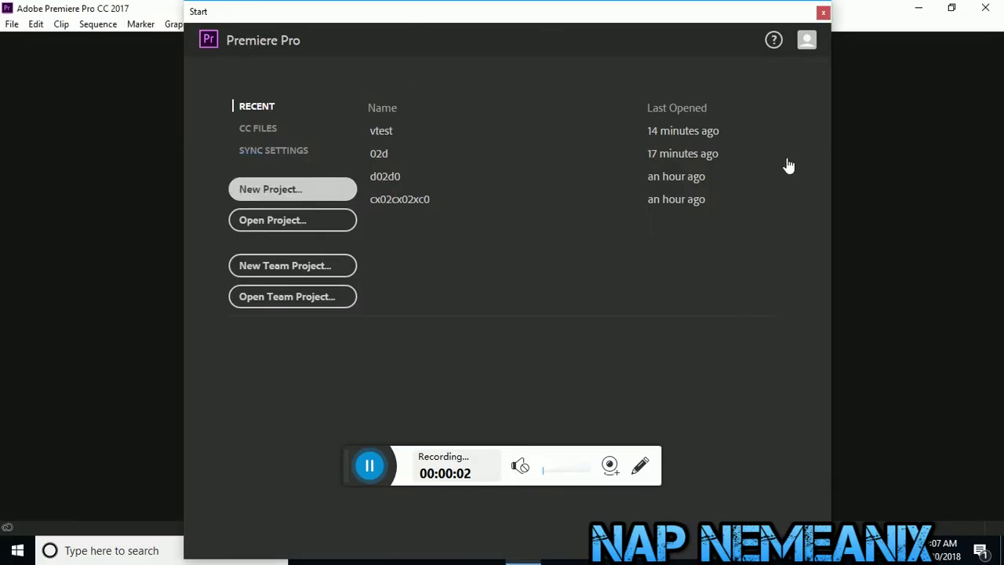
- Create a new project named videotest1 in the default location
key(Return)
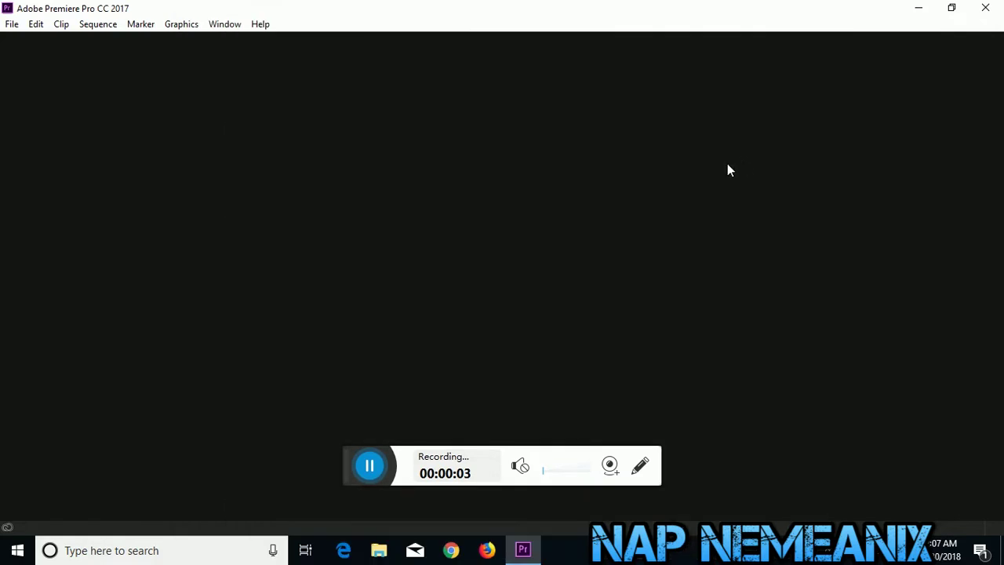
text(videotest1)
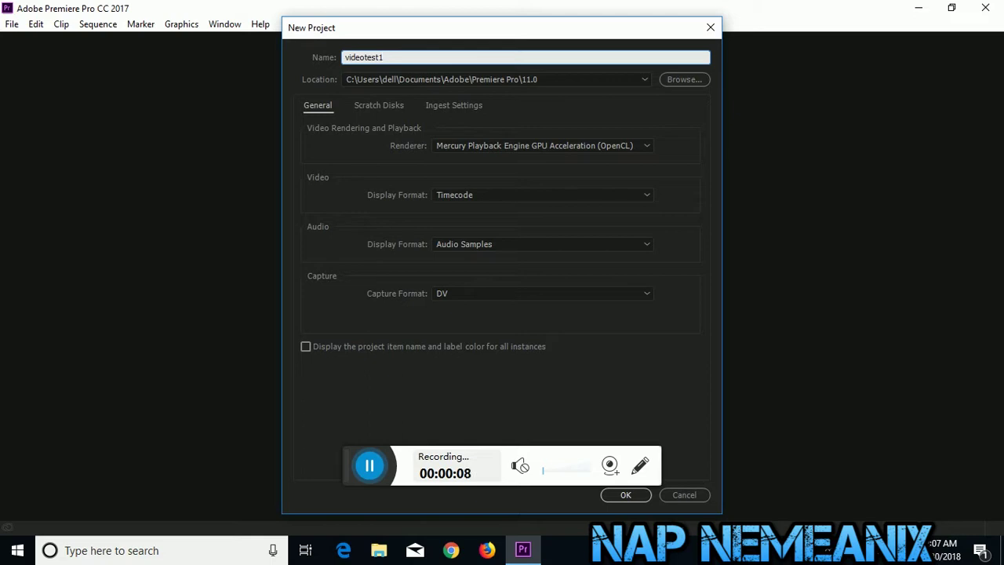
click(628, 495)
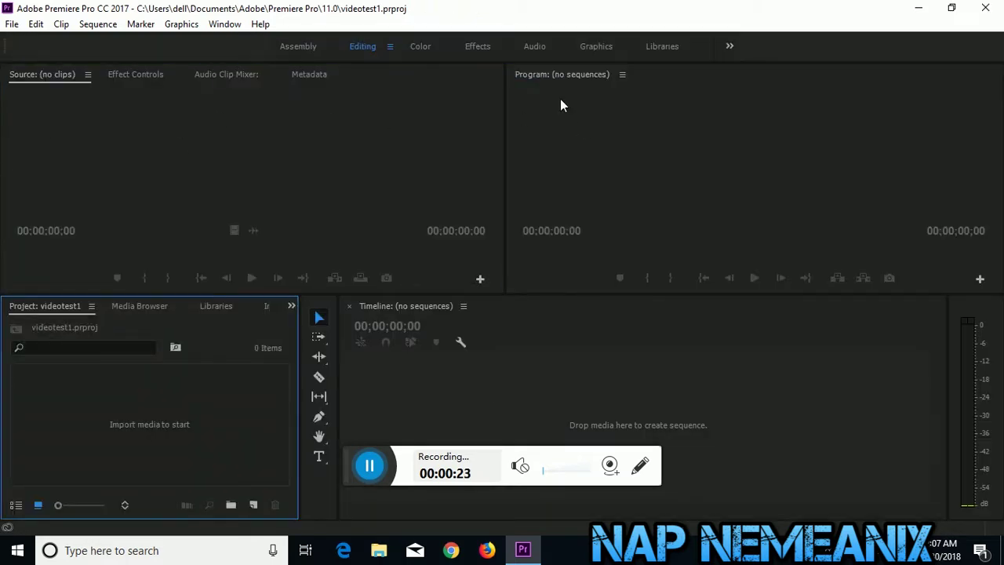
- Import 2160p 60fps Test.mp4 from the Desktop after reviewing its Properties details
double_click(188, 420)
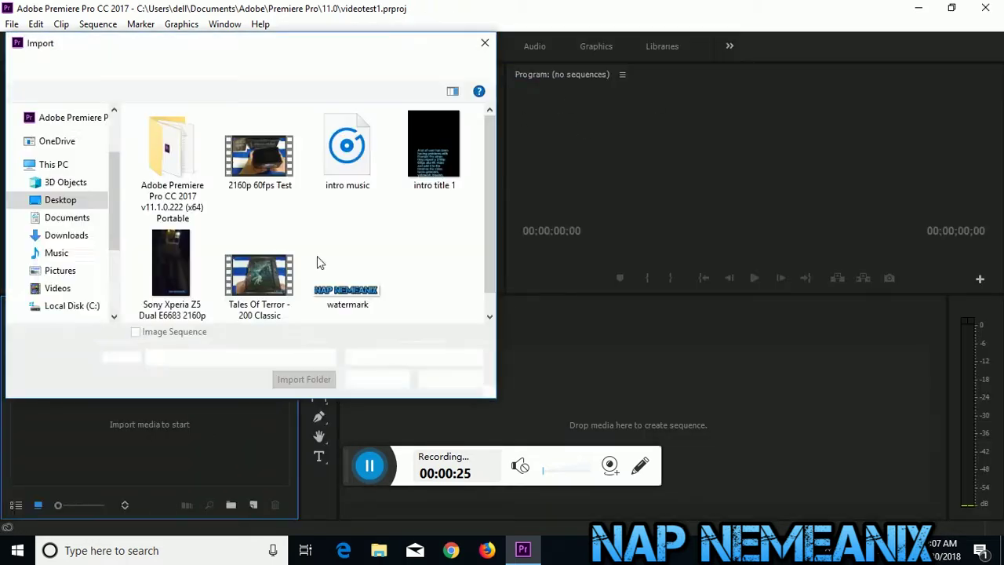
click(269, 162)
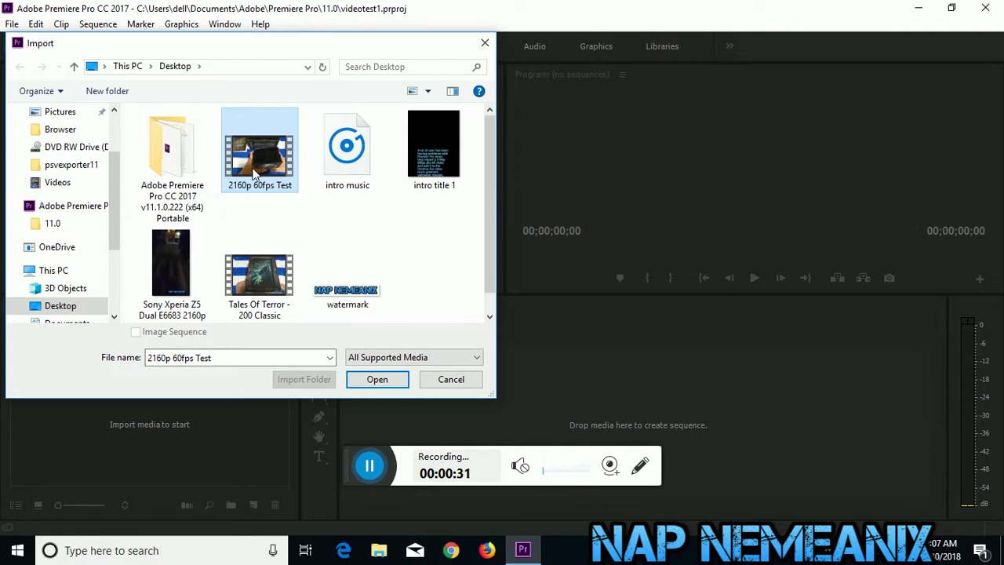
right_click(251, 165)
click(313, 452)
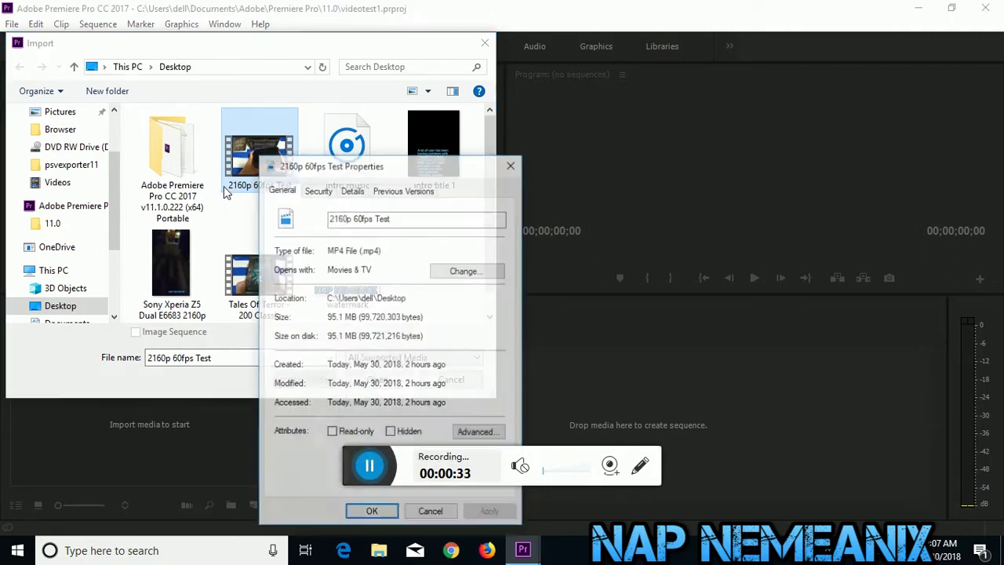
click(353, 190)
drag(502, 271, 482, 363)
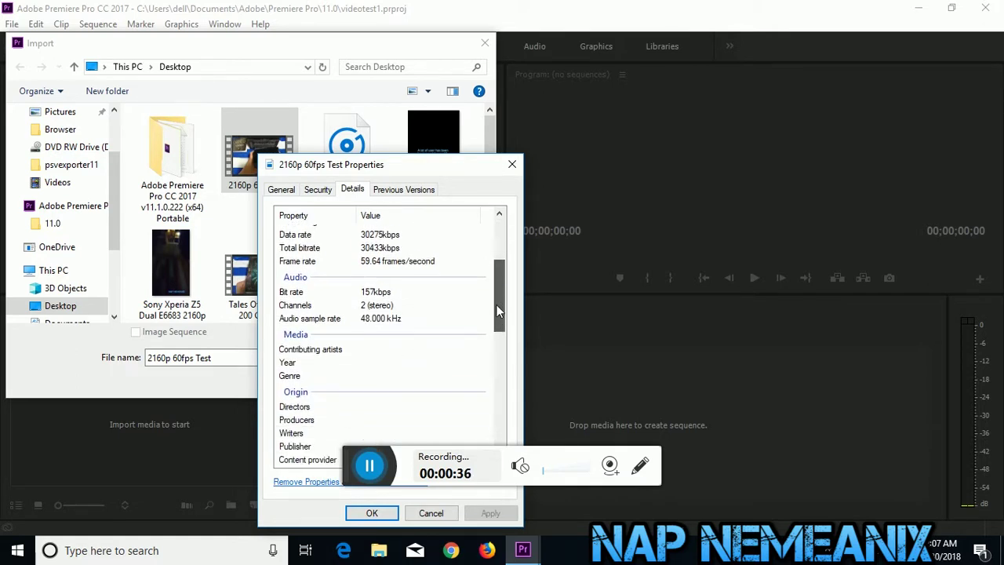
scroll(482, 362, down, 5)
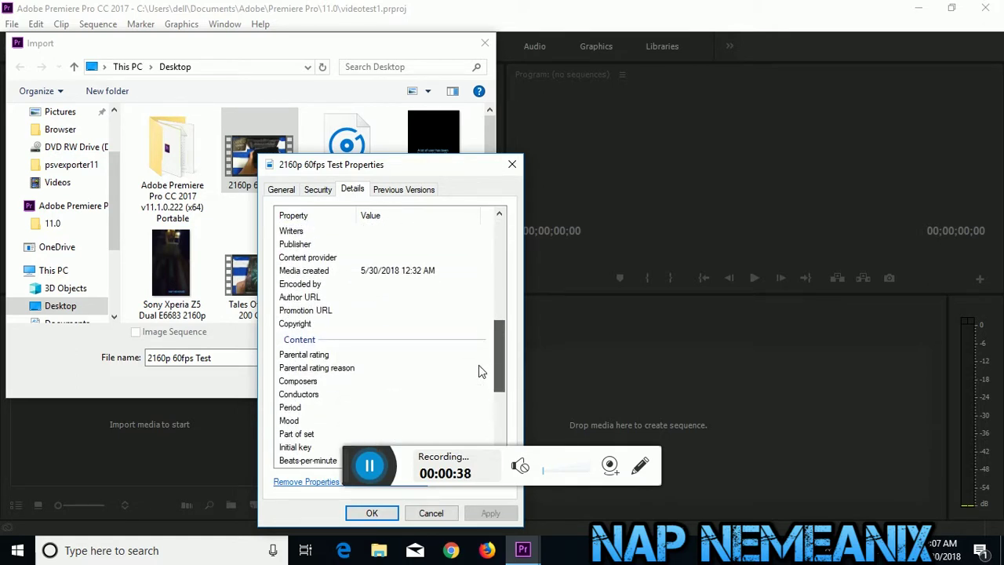
click(476, 418)
scroll(478, 425, down, 1)
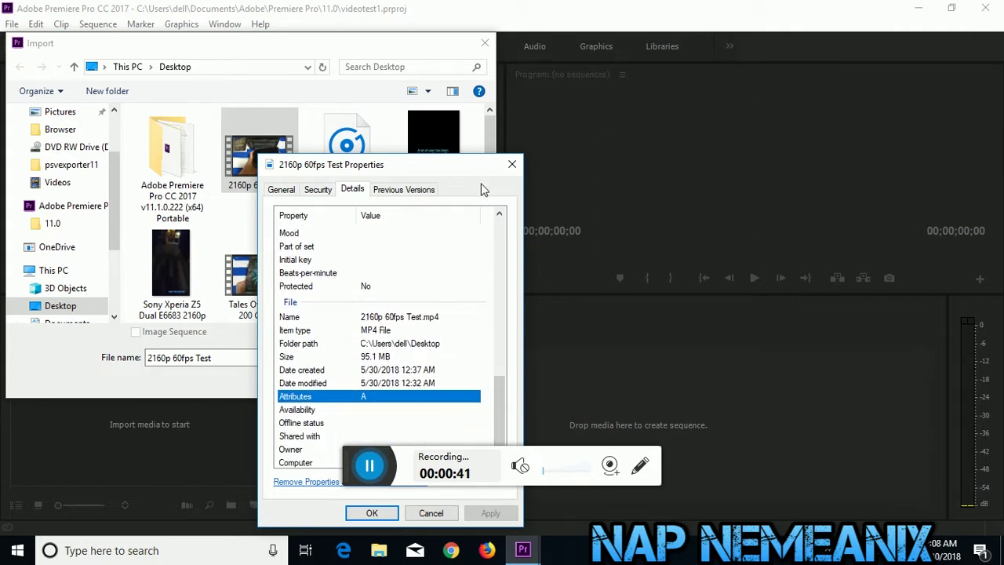
click(512, 165)
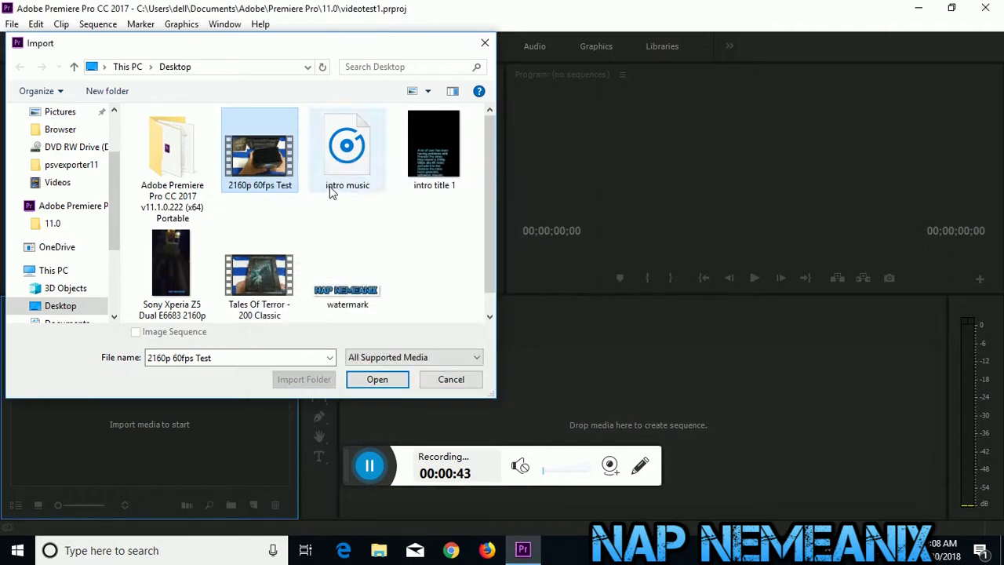
click(375, 381)
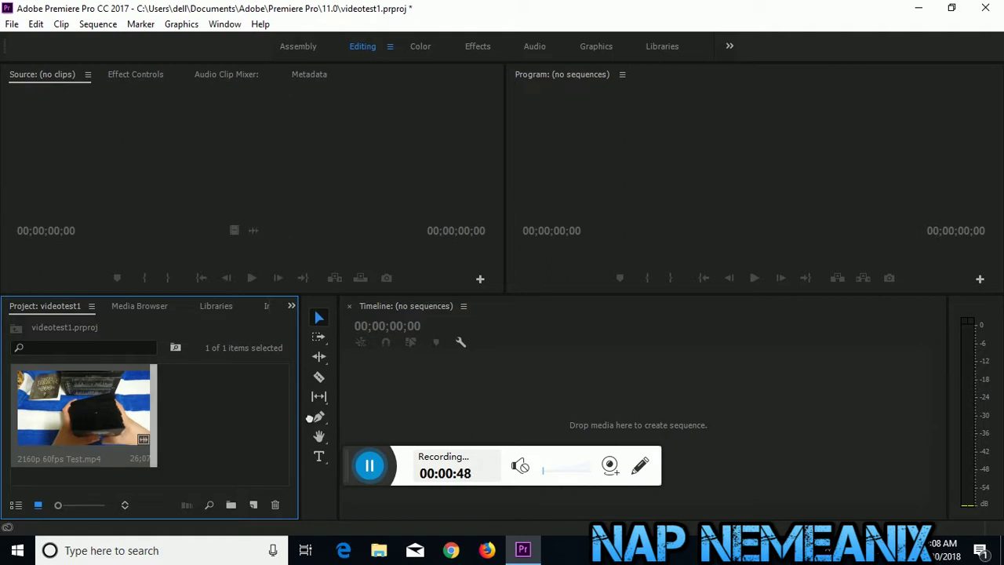
- Create a 2160p 60fps Test sequence from the clip, then play and scrub it to check playback
drag(670, 407, 658, 411)
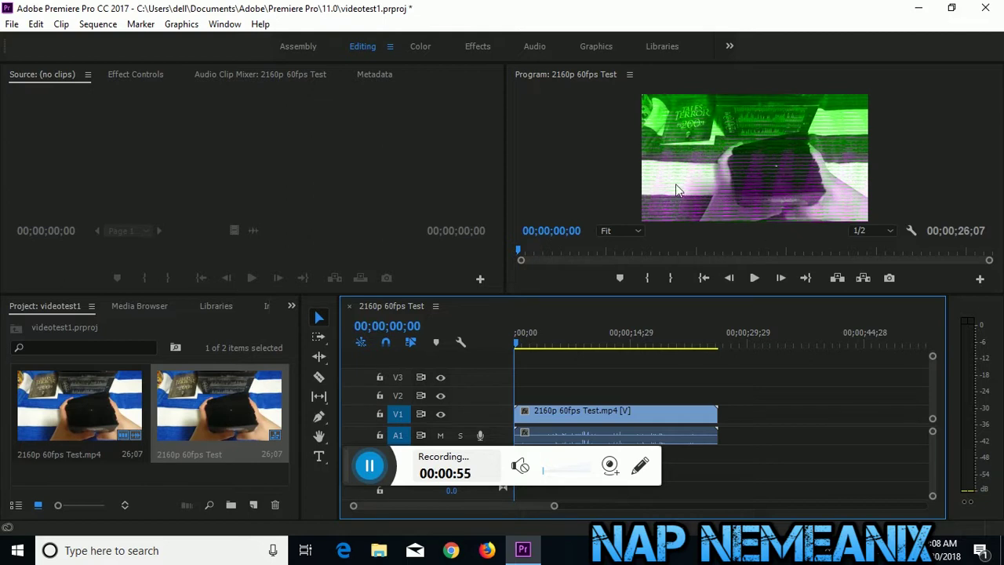
click(751, 279)
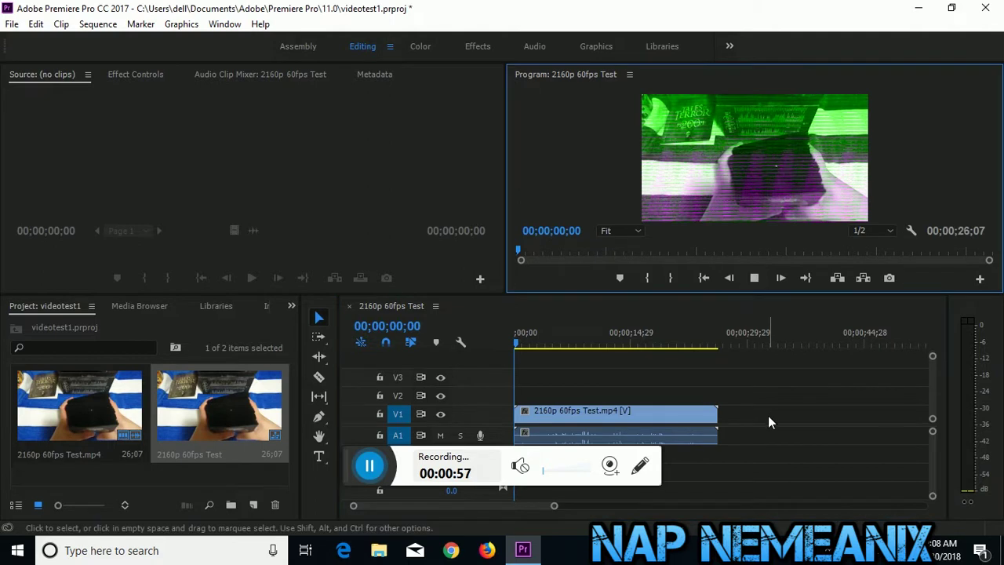
drag(539, 346, 697, 346)
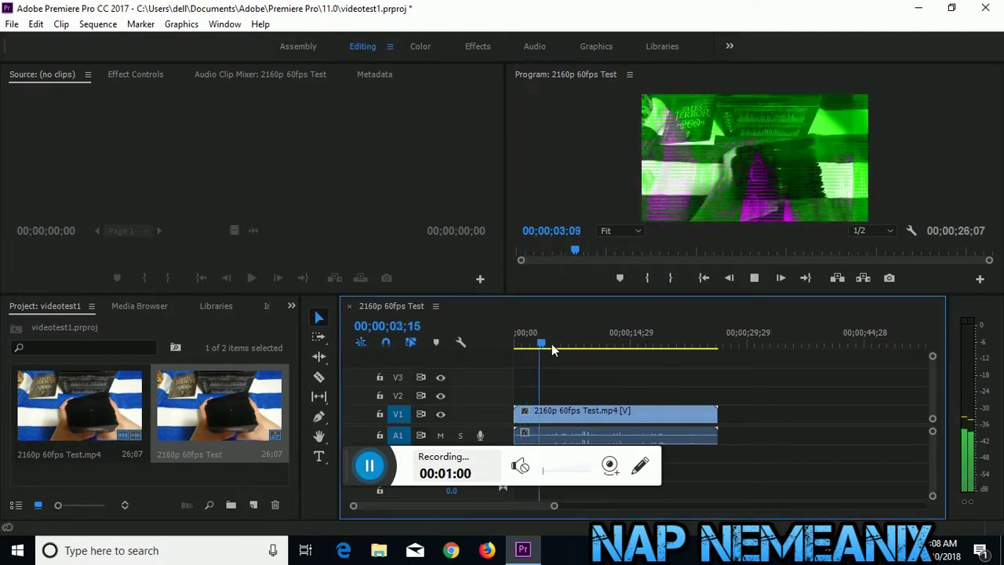
mouse_move(696, 356)
mouse_down()
mouse_move(502, 374)
mouse_move(573, 350)
mouse_up()
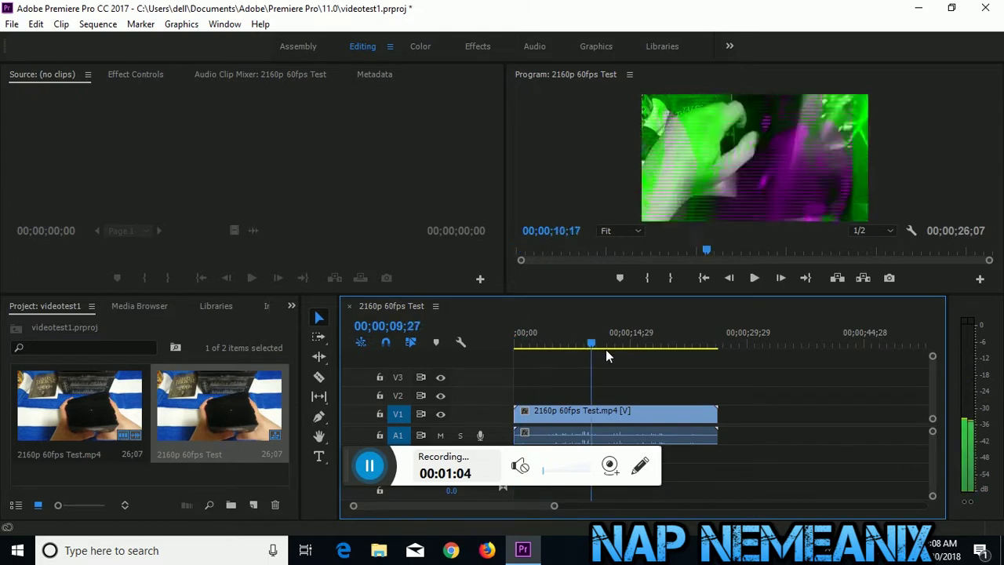
click(12, 23)
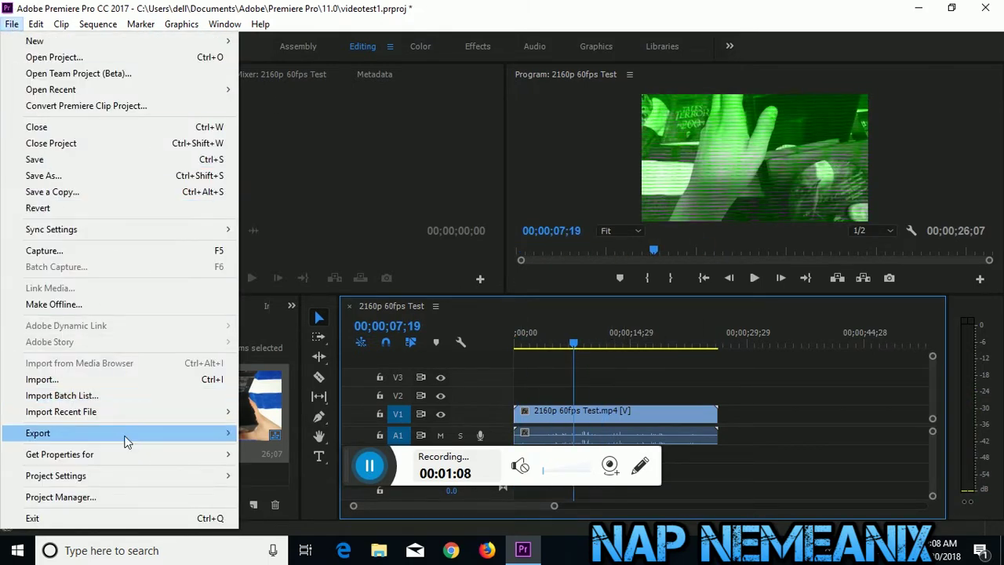
- Set the project renderer to Mercury Playback Engine Software Only in Project Settings > General
mouse_move(131, 478)
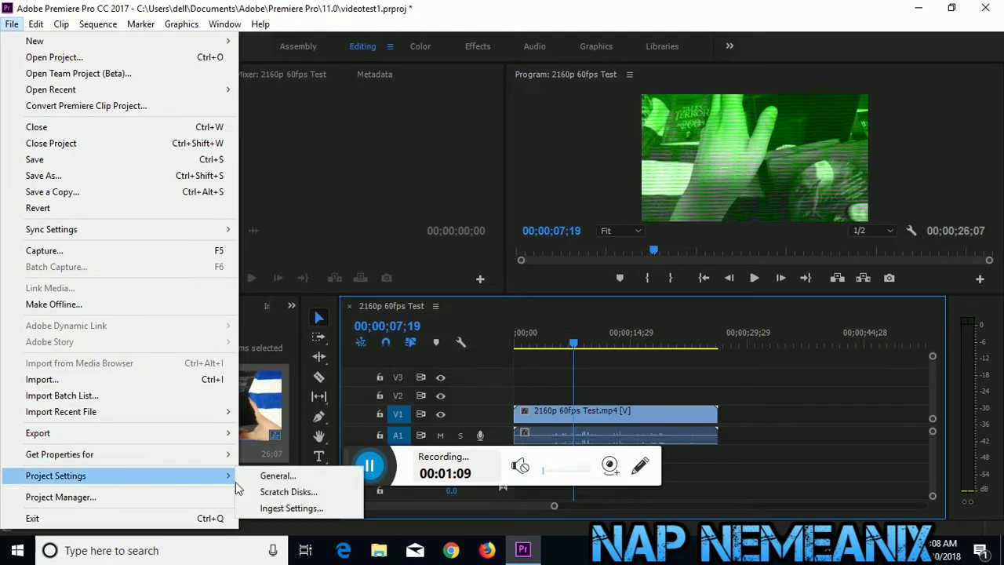
click(278, 475)
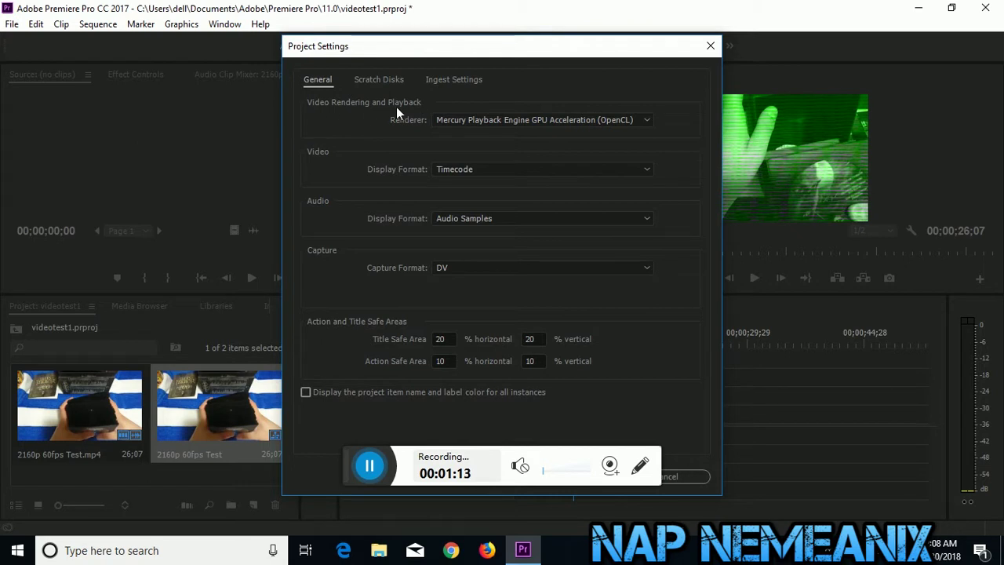
click(569, 122)
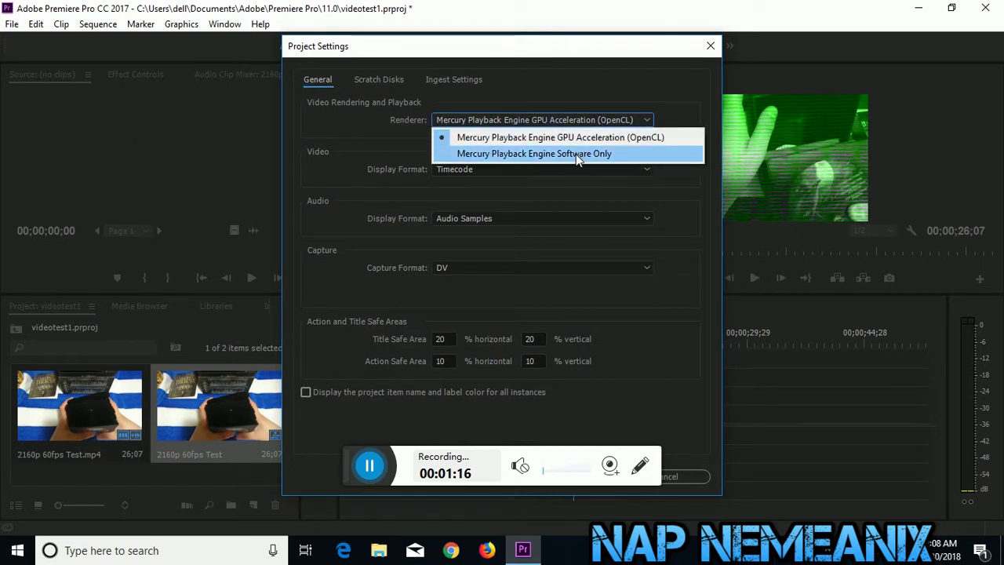
click(578, 155)
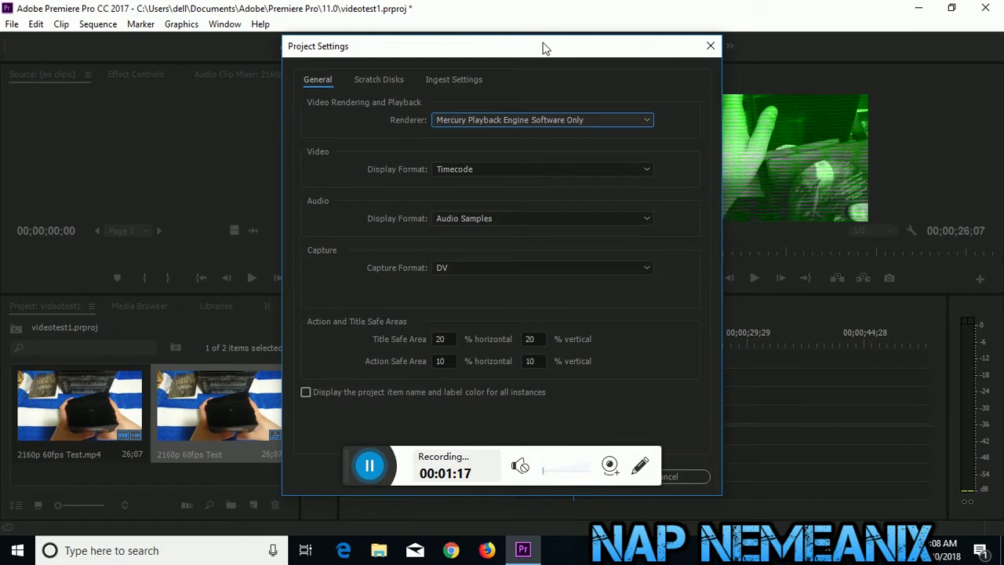
drag(545, 49, 523, 15)
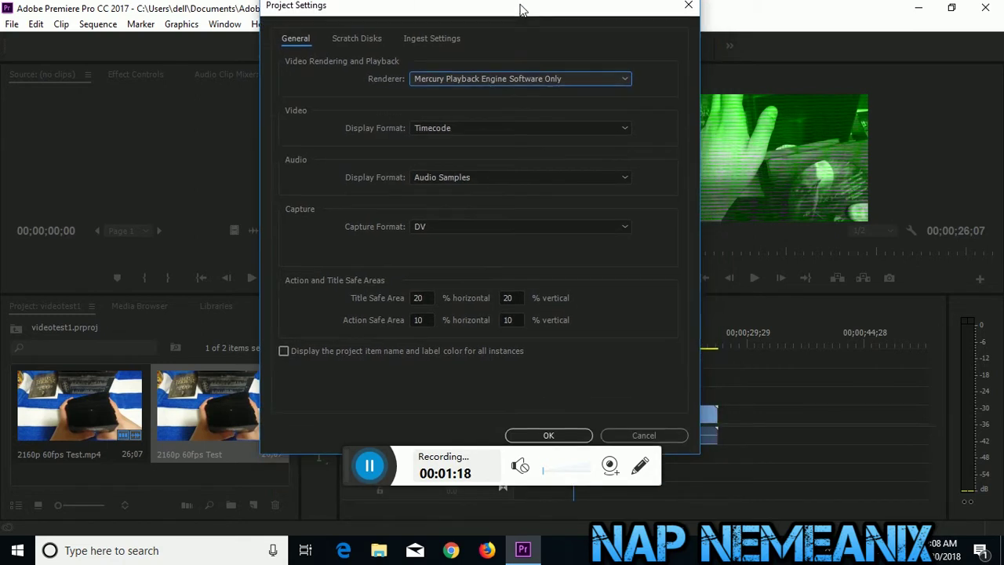
click(553, 441)
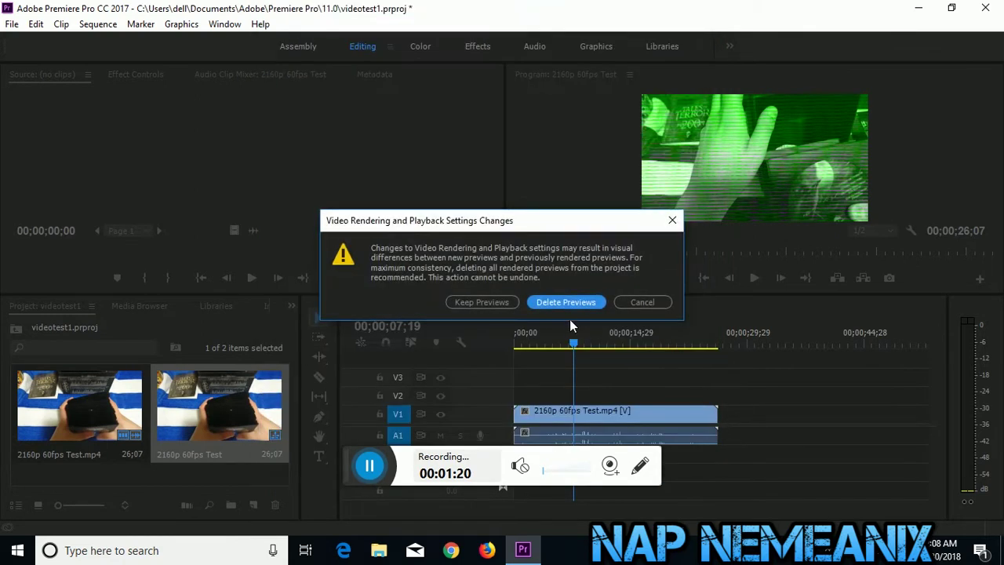
- Delete the old previews and play the sequence from the start to confirm normal colours
click(575, 307)
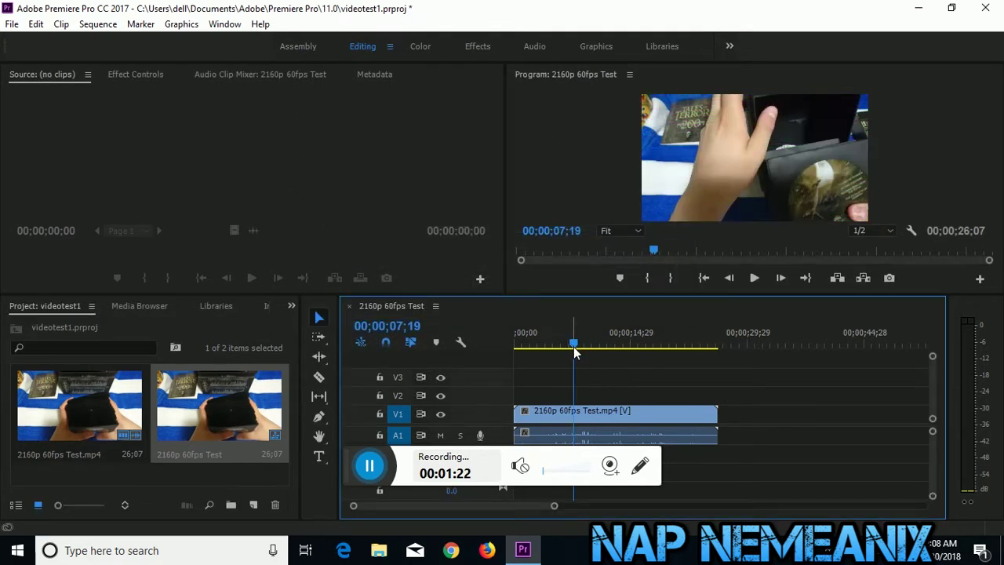
key(Home)
click(754, 277)
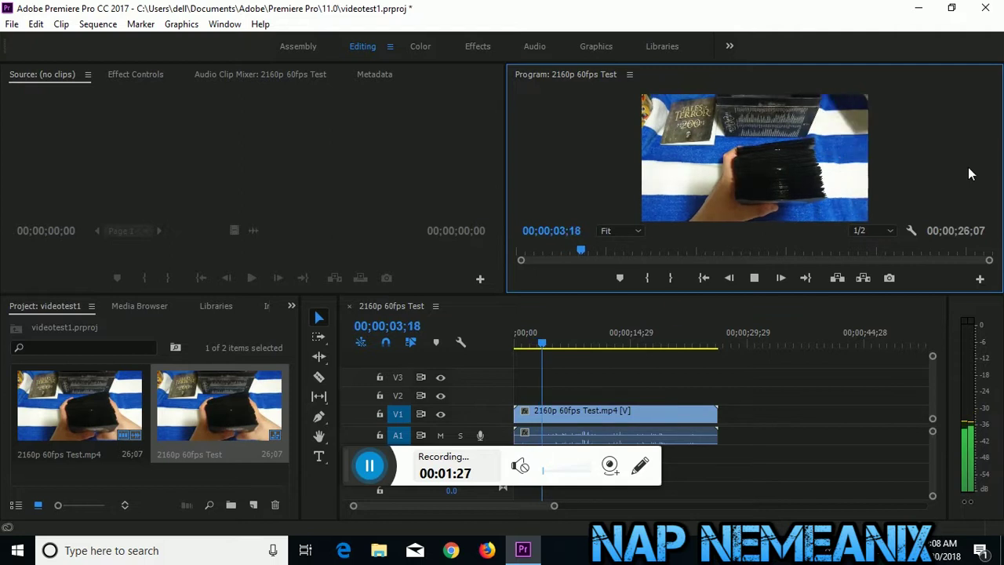
- Export the sequence as H.264 with Match Source - High bitrate to 2160p 60fps Test_1.mp4
click(754, 281)
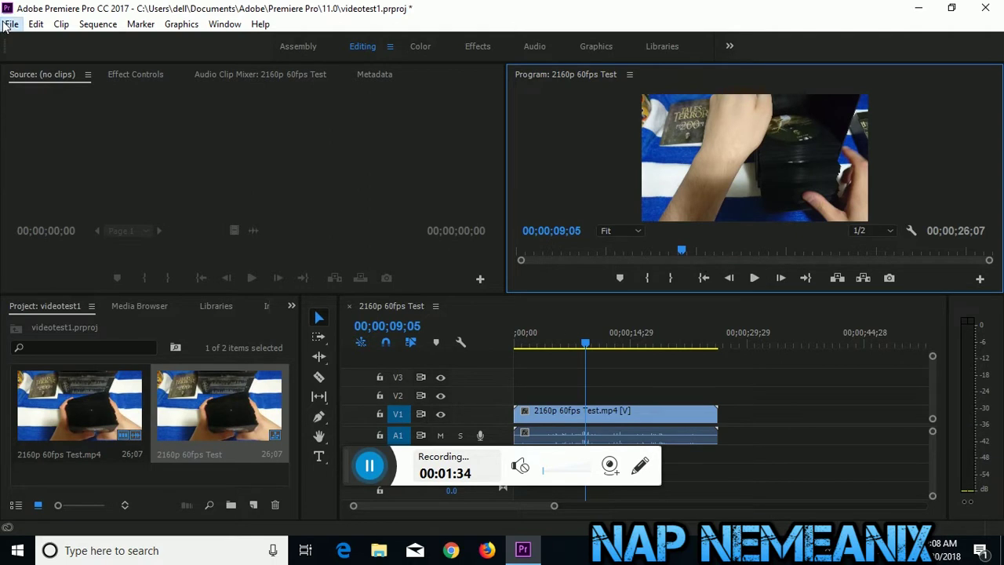
click(10, 24)
mouse_move(63, 442)
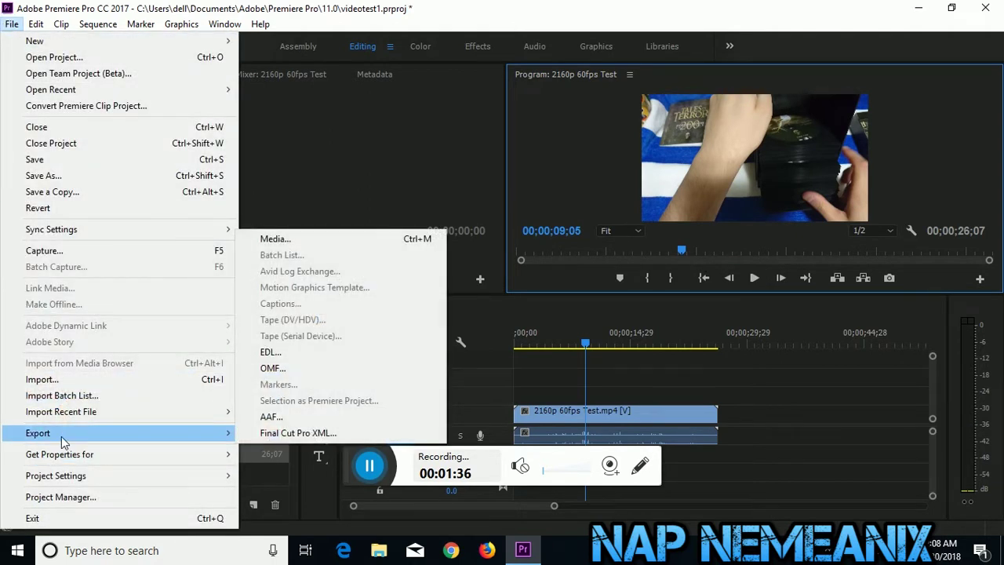
click(366, 244)
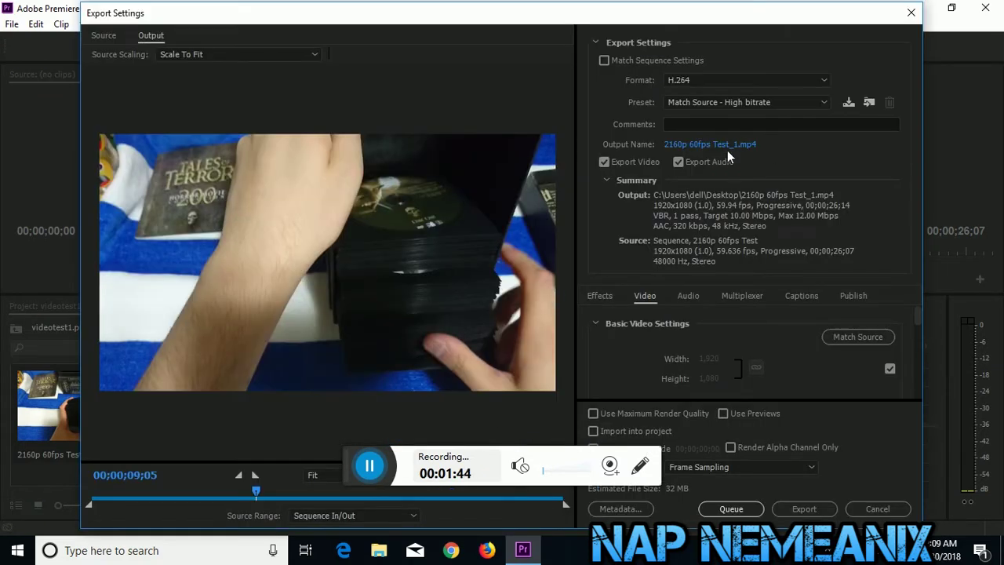
click(803, 508)
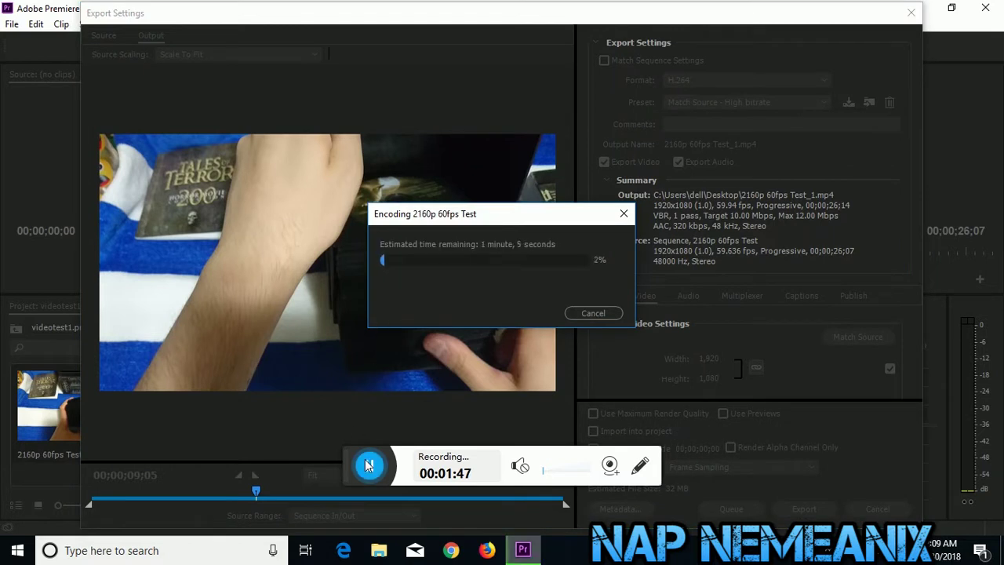
mouse_move(470, 223)
mouse_down()
mouse_move(363, 239)
mouse_move(383, 241)
mouse_up()
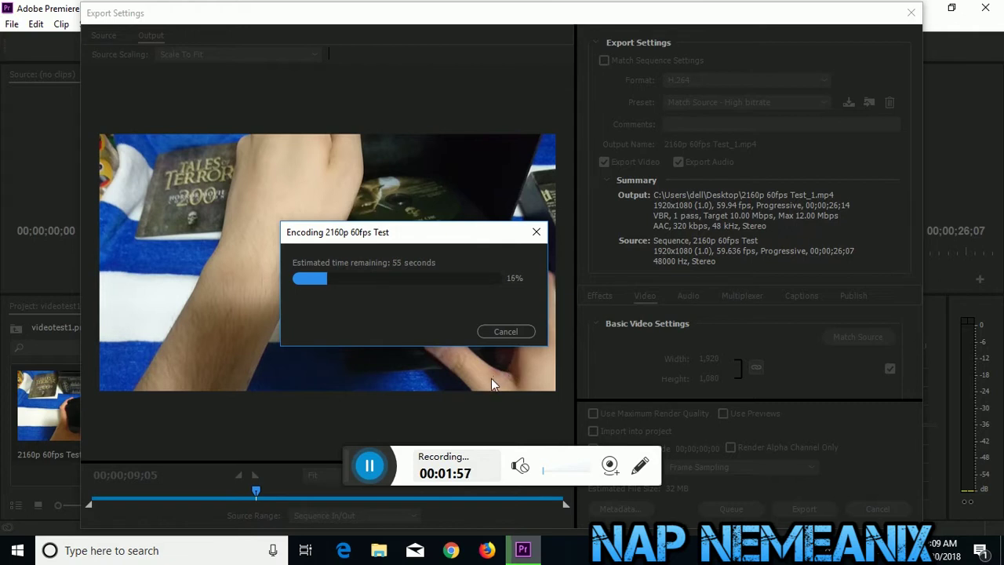
click(378, 468)
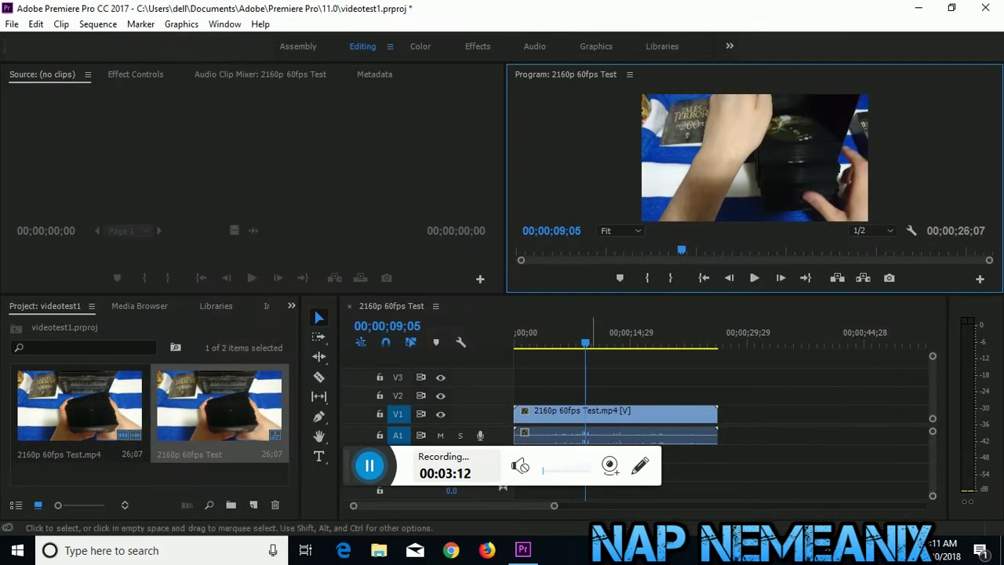
- Close Premiere Pro once encoding reaches 100%
click(985, 8)
- Dismiss the save prompt and play 2160p 60fps Test_1 windowed in Movies & TV
click(504, 287)
click(41, 400)
drag(41, 400, 480, 187)
double_click(479, 184)
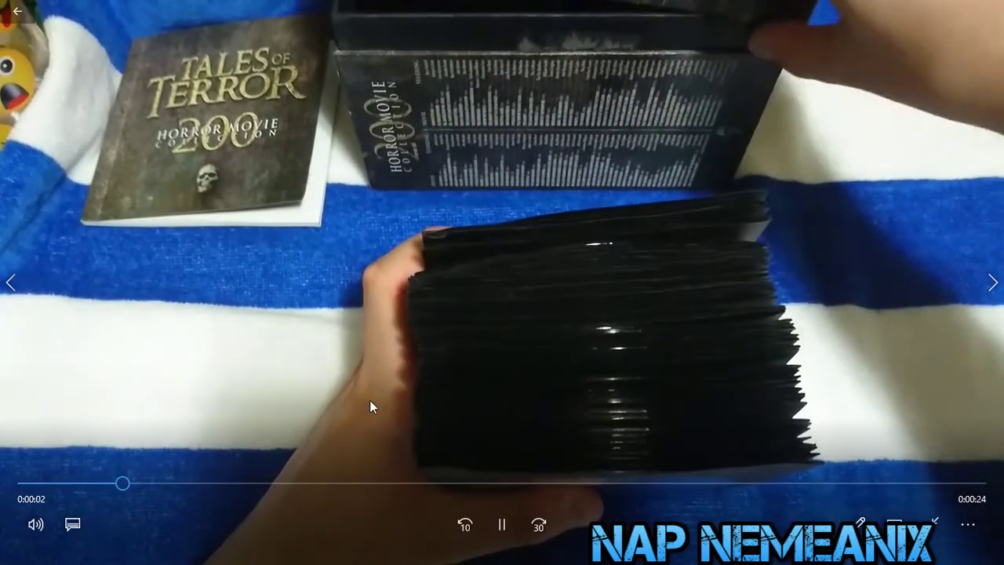
double_click(369, 399)
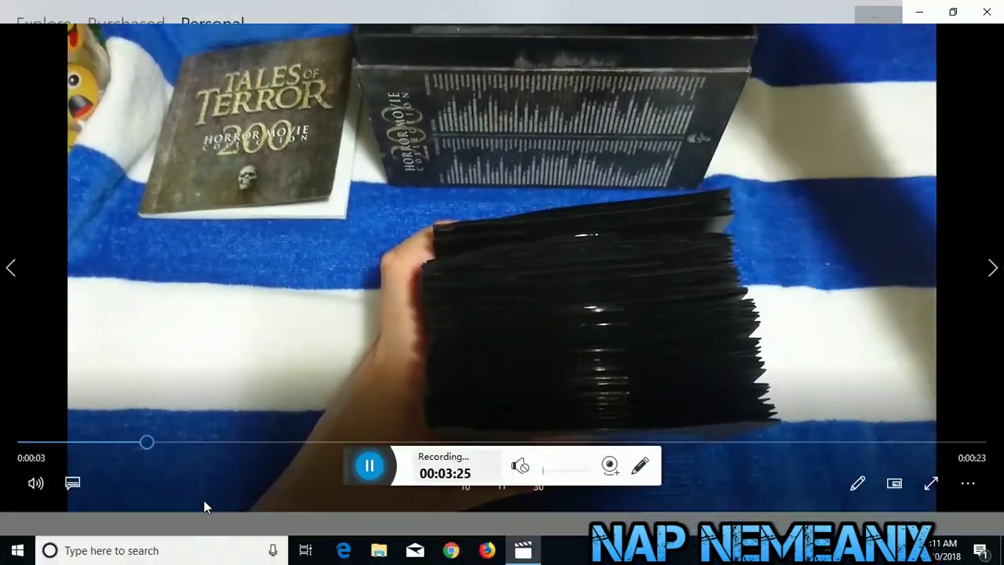